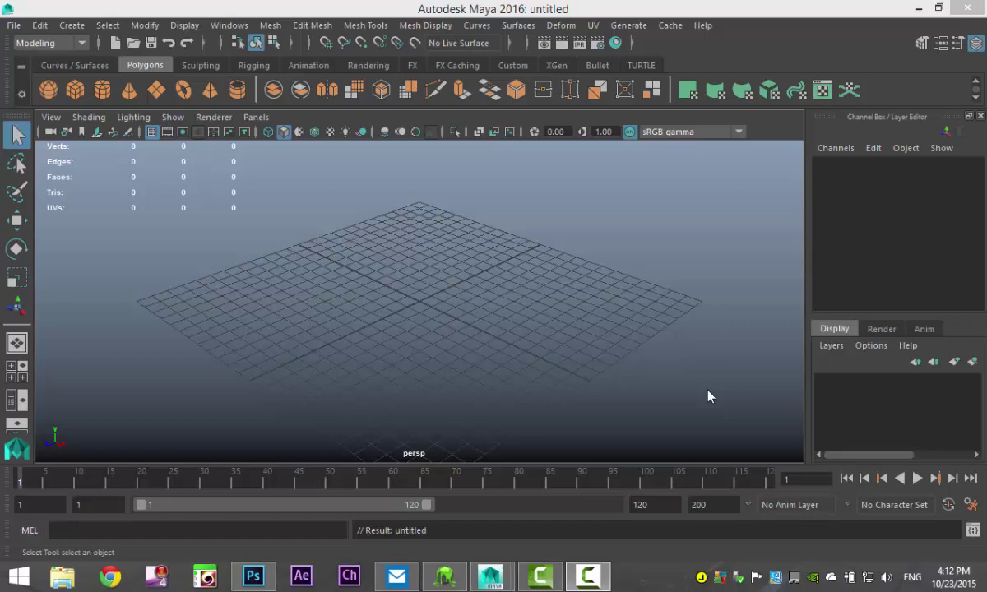
Step: Draw a new polygon plane out across the grid
alt+drag(663, 362, 642, 361)
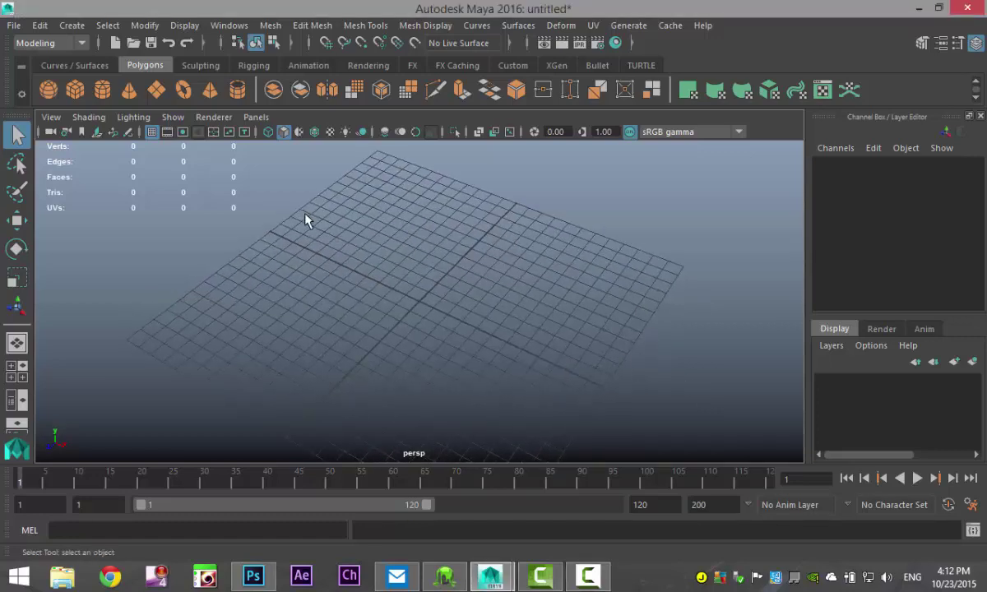
click(156, 90)
drag(216, 347, 658, 283)
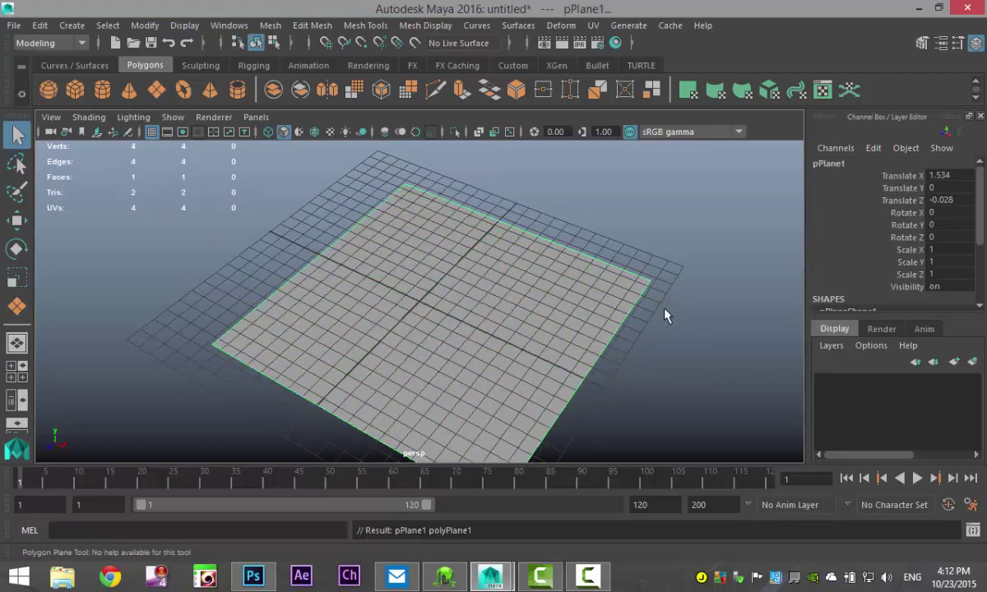
alt+right_drag(666, 312, 574, 321)
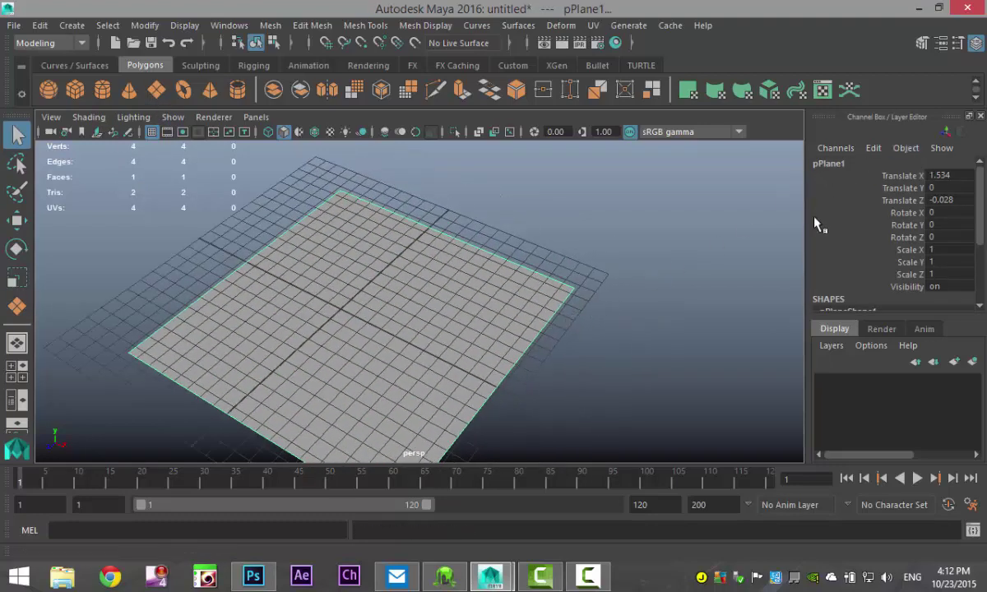
Step: Set the plane's Translate X and Z to 0 in the Attribute Editor
key(ctrl+a)
click(674, 164)
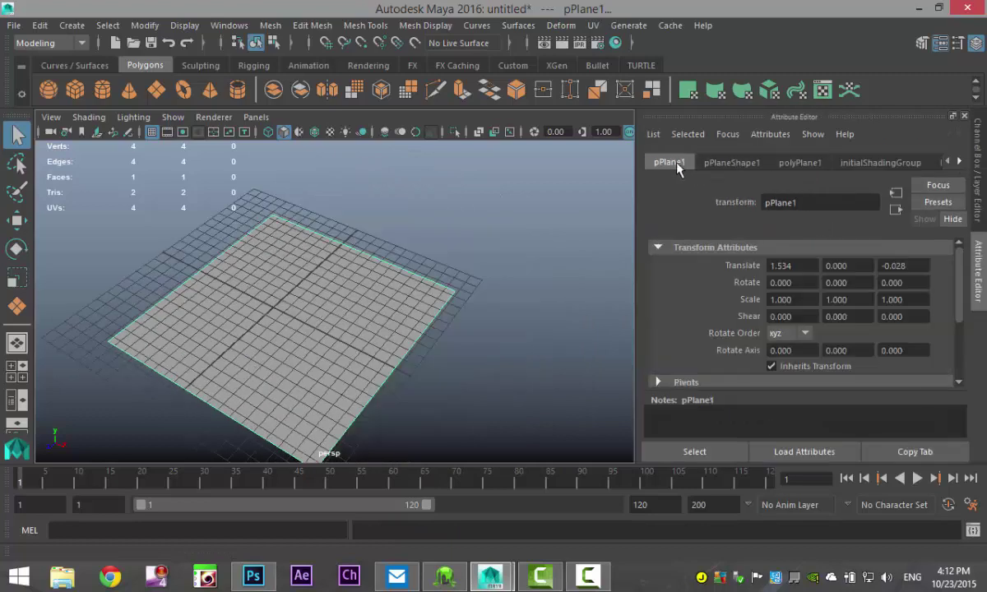
double_click(790, 266)
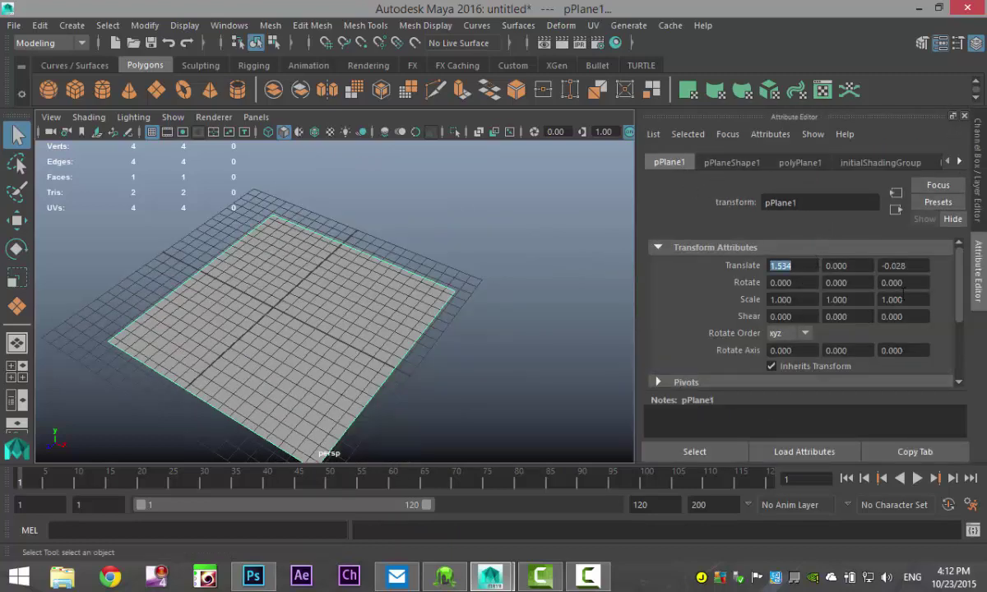
text(0)
click(900, 266)
text(0)
click(853, 267)
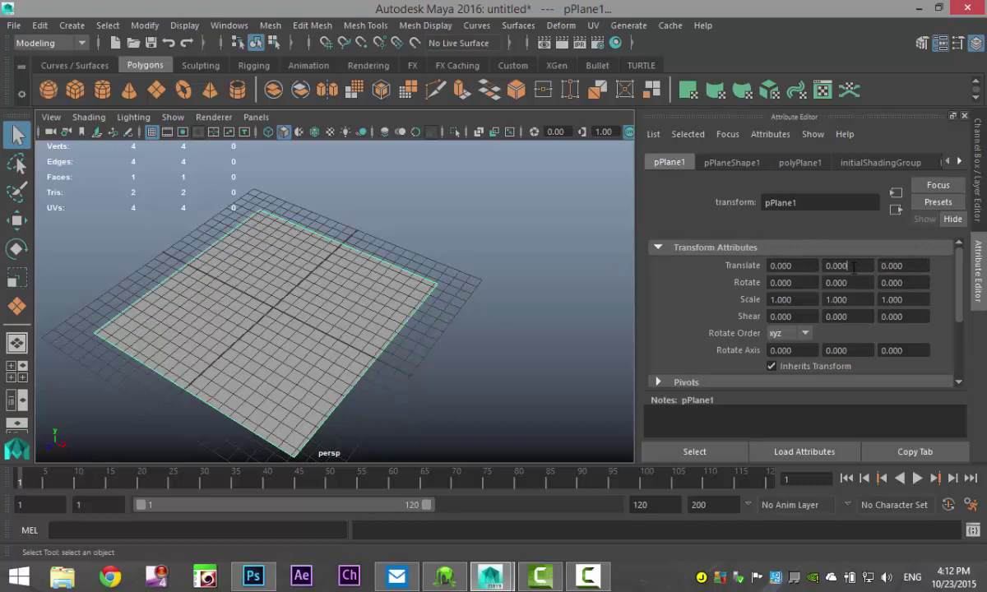
Step: Give polyPlane1 Width and Height 20 with 5 subdivisions in each direction
click(815, 164)
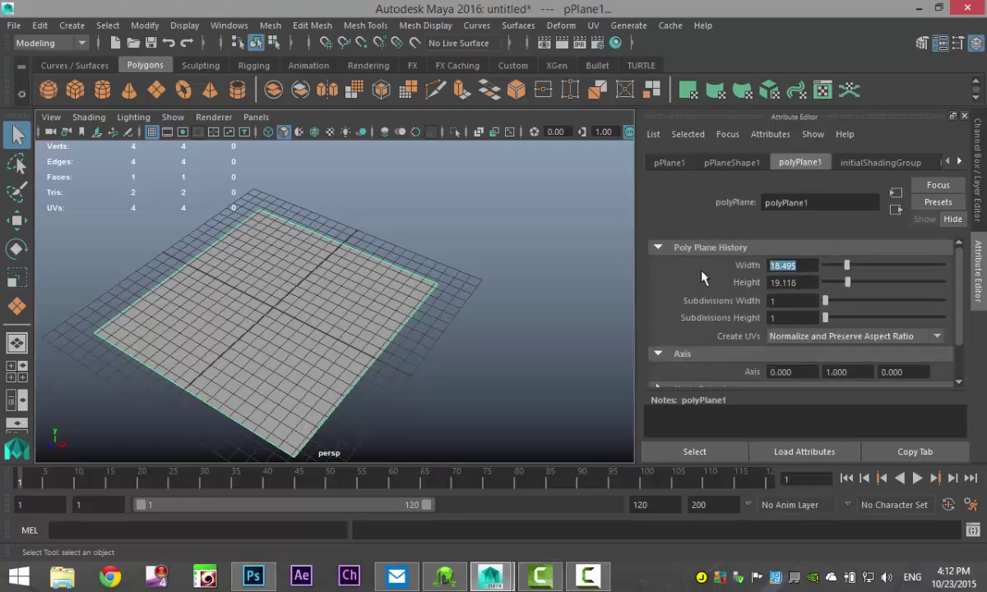
key(Tab)
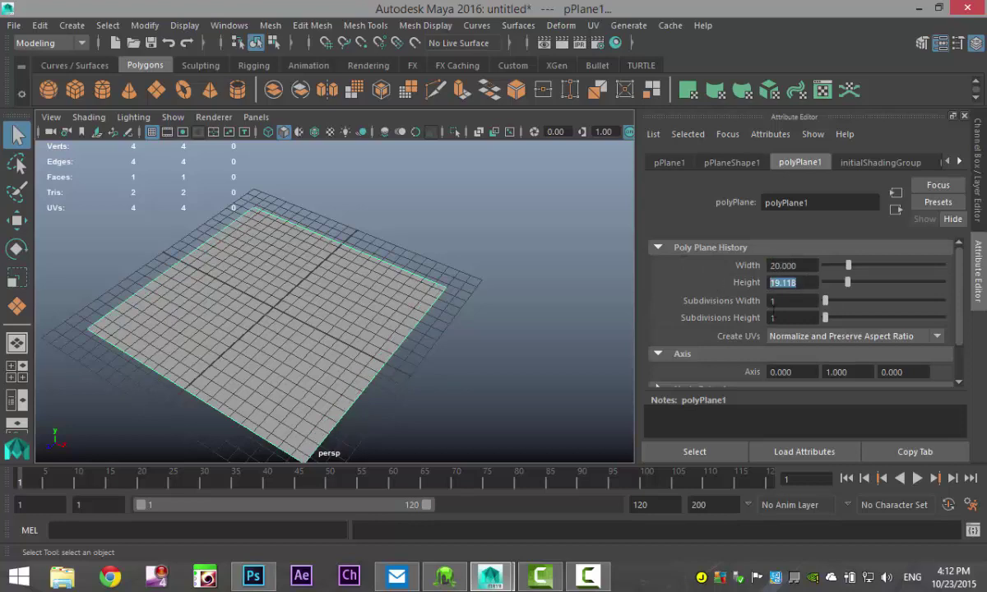
text(20)
click(806, 267)
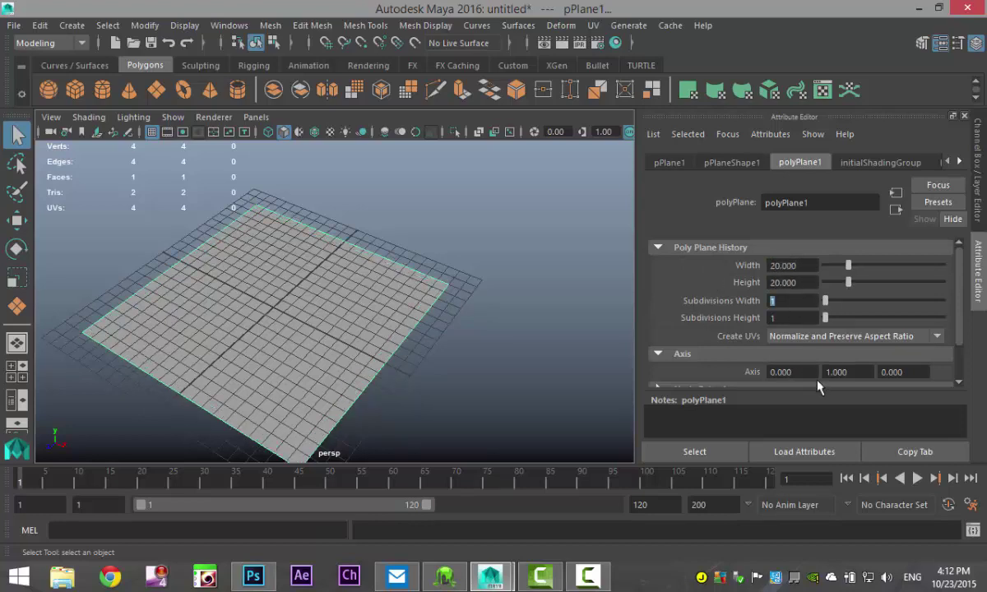
text(10)
key(Tab)
text(10)
key(Return)
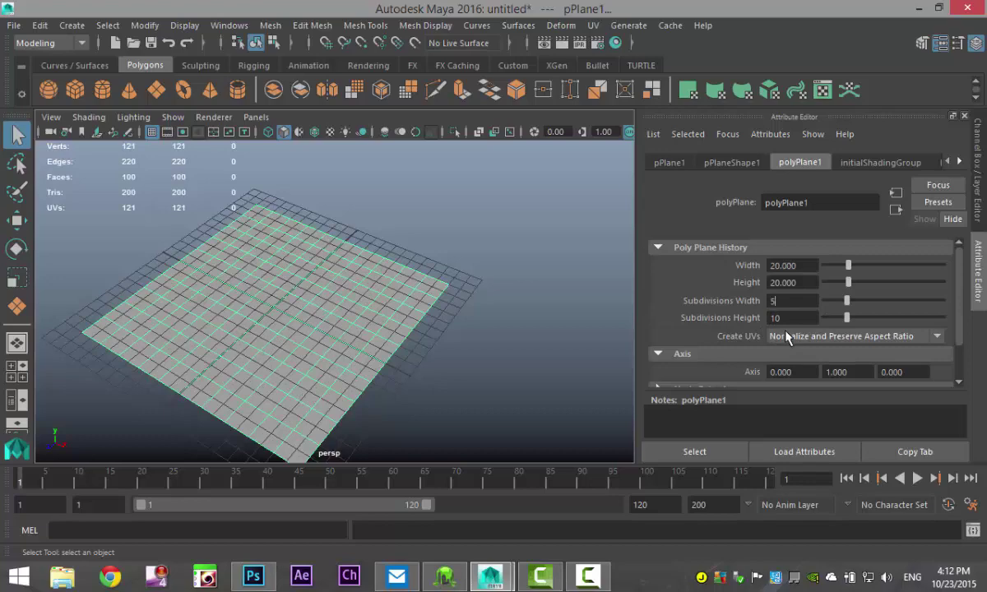
text(5)
key(Tab)
key(Return)
scroll(475, 298, up, 3)
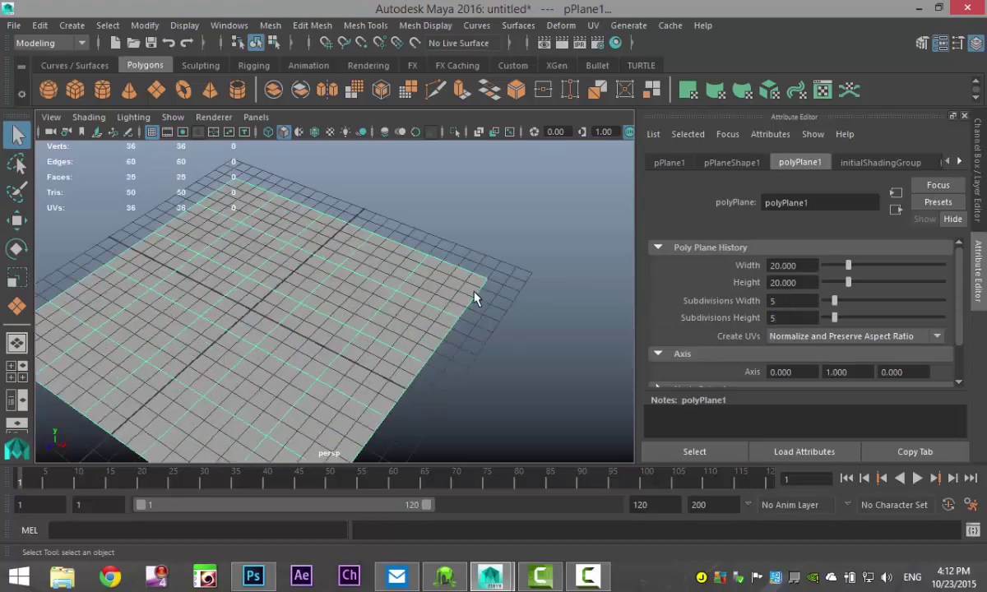
alt+drag(465, 297, 540, 324)
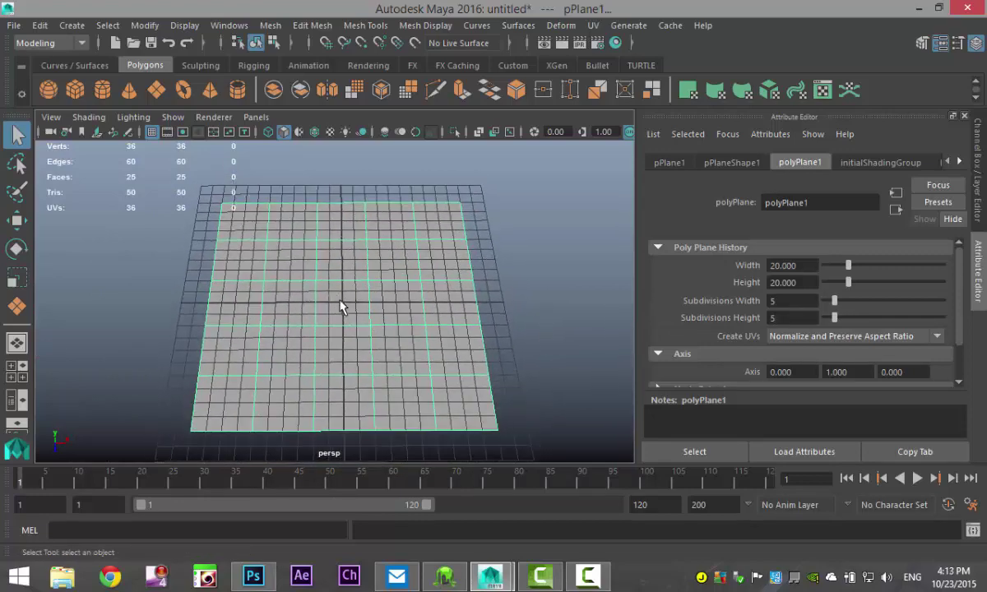
Step: Cut corner-to-corner diagonals across the central face with Multi-Cut from the Modeling Toolkit
key(ctrl+a)
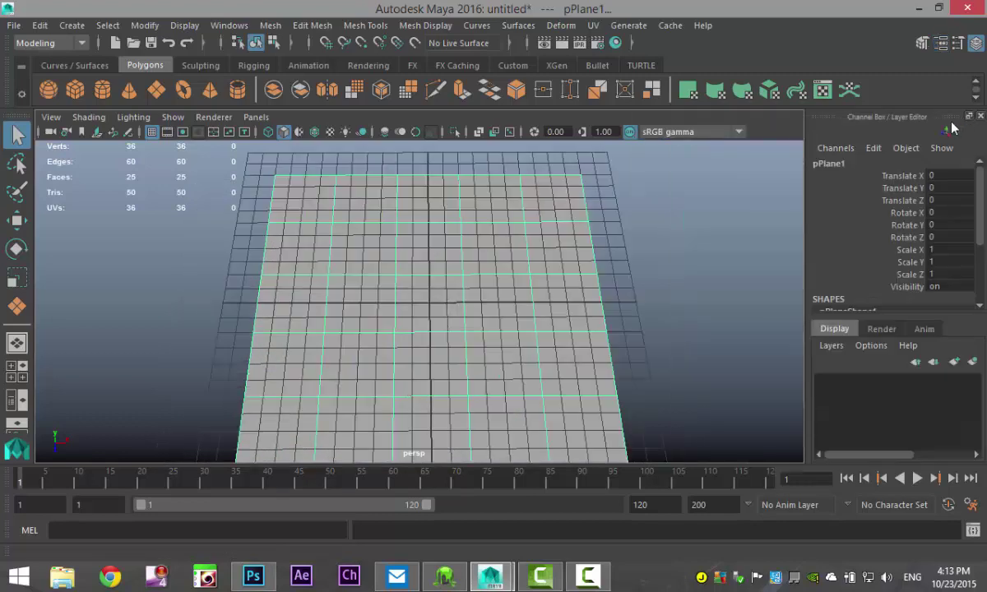
click(922, 43)
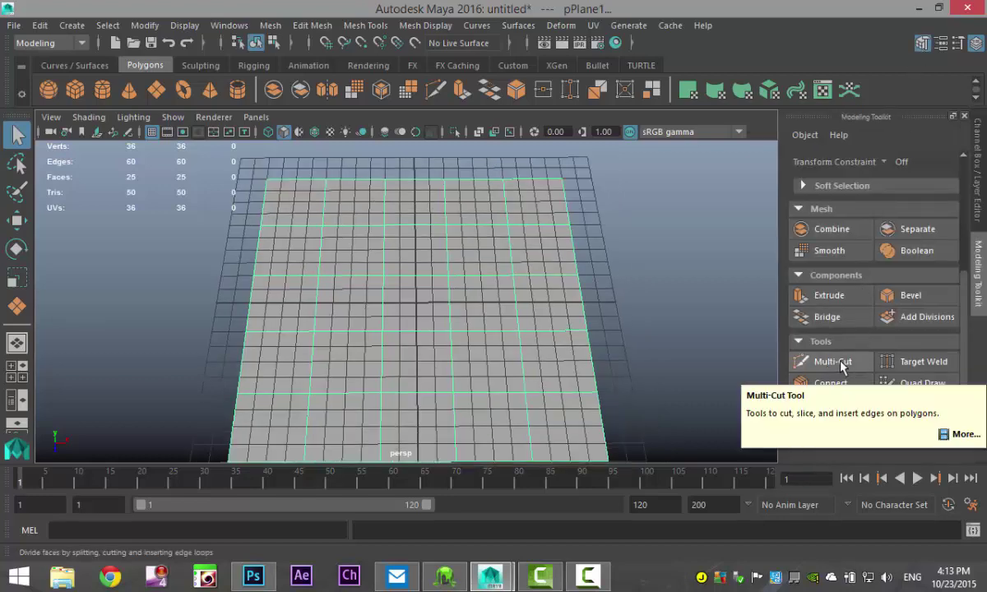
click(840, 364)
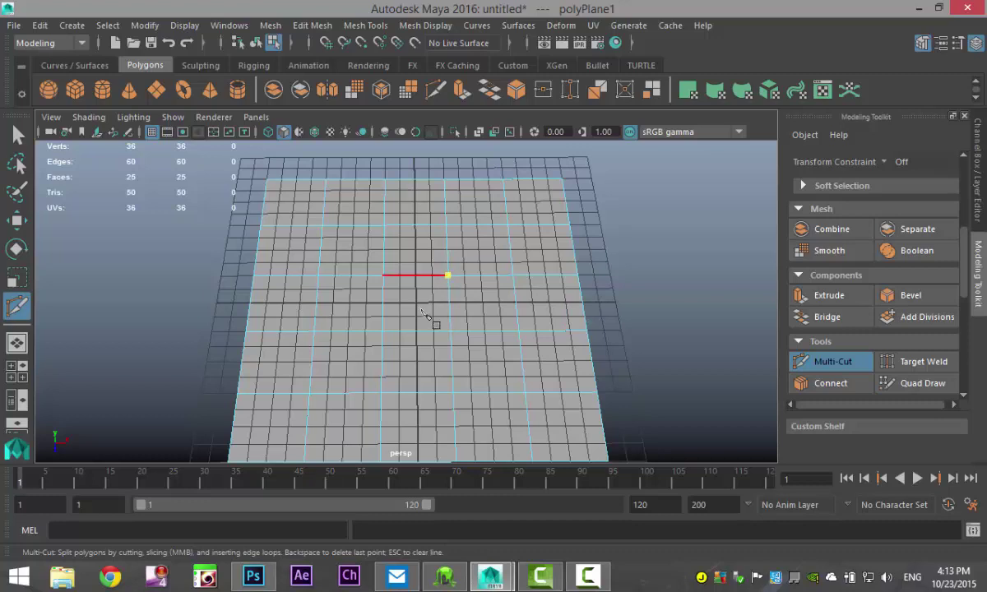
click(383, 334)
key(Return)
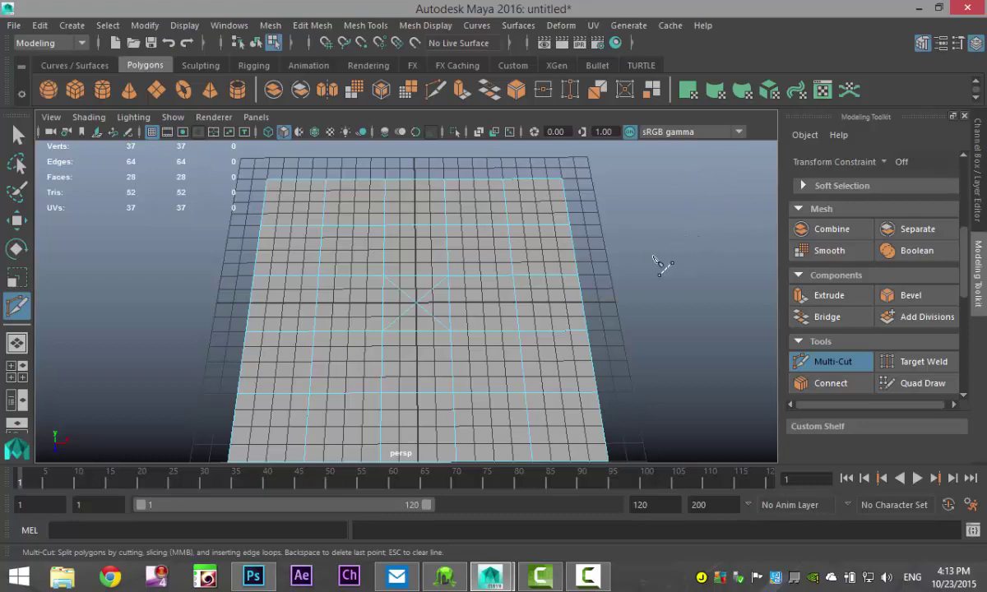
alt+middle_drag(663, 251, 636, 321)
alt+drag(628, 314, 657, 296)
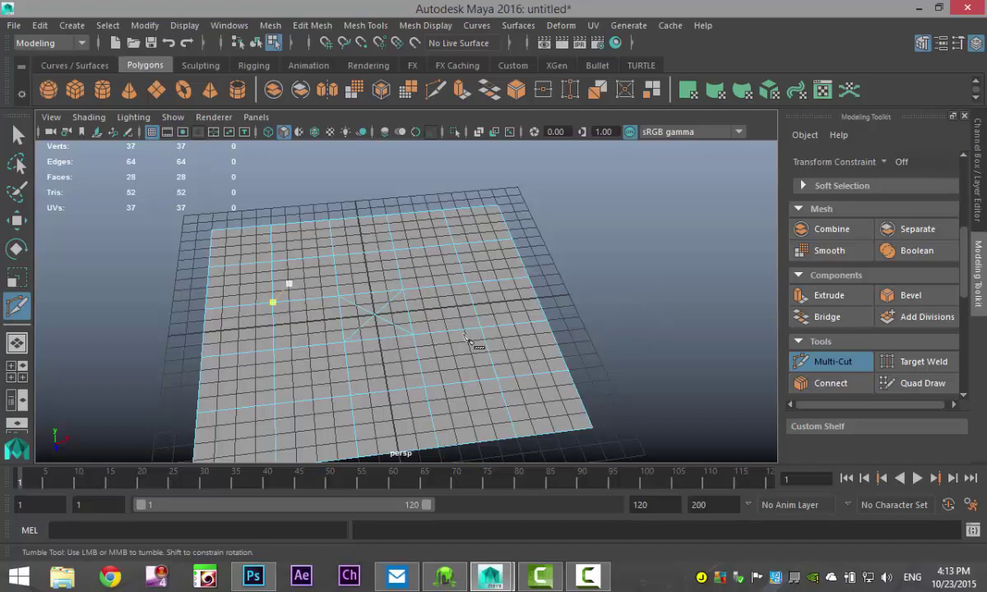
alt+middle_drag(646, 285, 673, 234)
alt+right_drag(679, 238, 654, 291)
Step: Chamfer the centre vertex where the diagonal cuts cross into a small diamond
key(q)
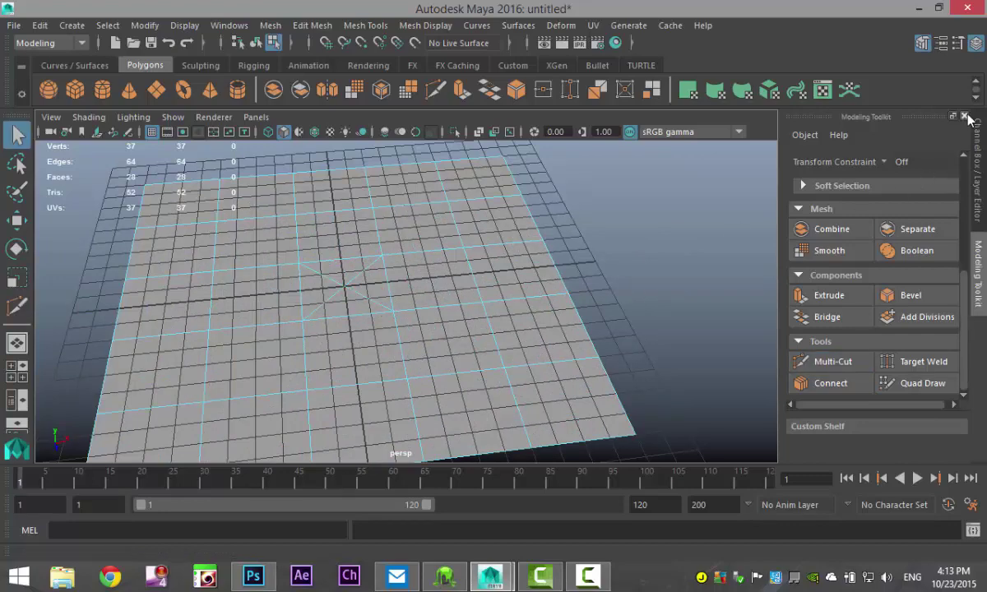
key(ctrl+a)
right_drag(405, 286, 327, 136)
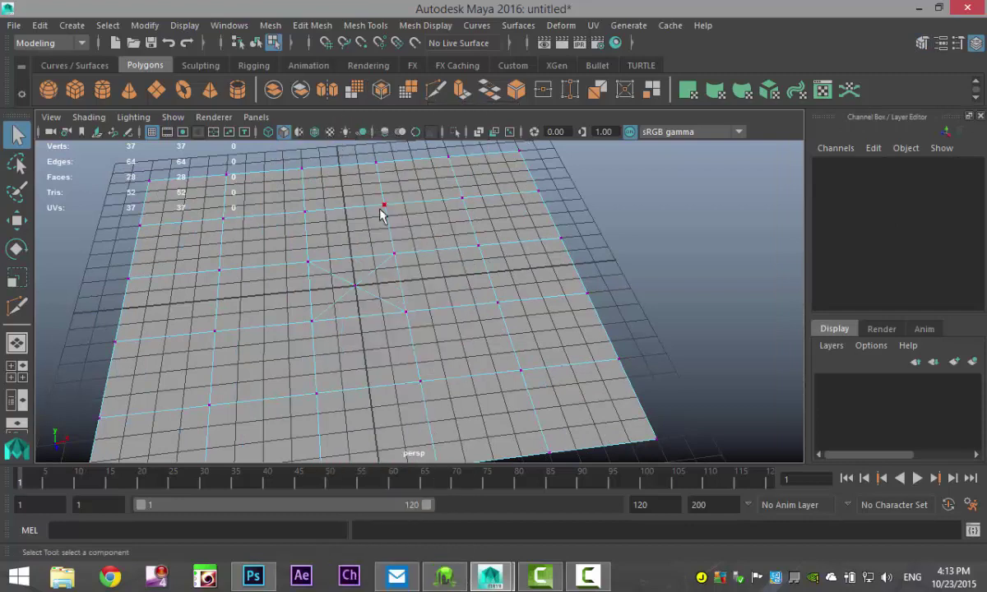
click(354, 286)
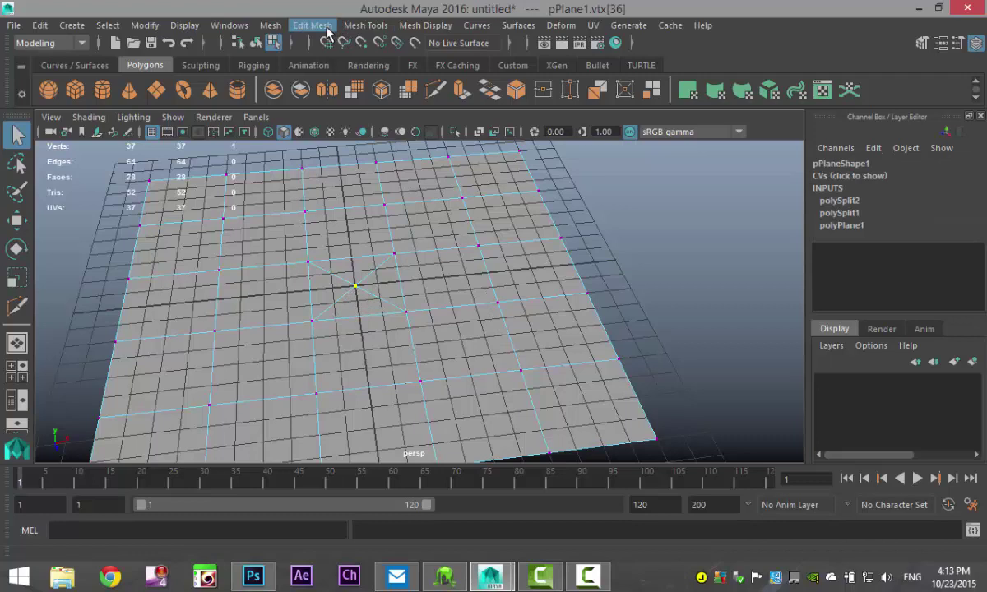
click(313, 26)
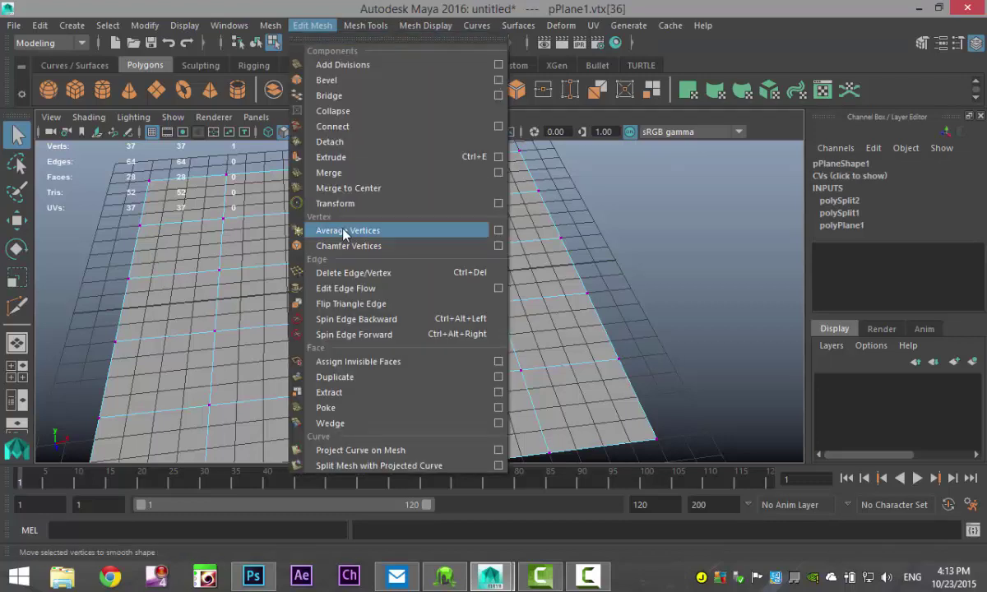
click(389, 247)
scroll(403, 295, up, 3)
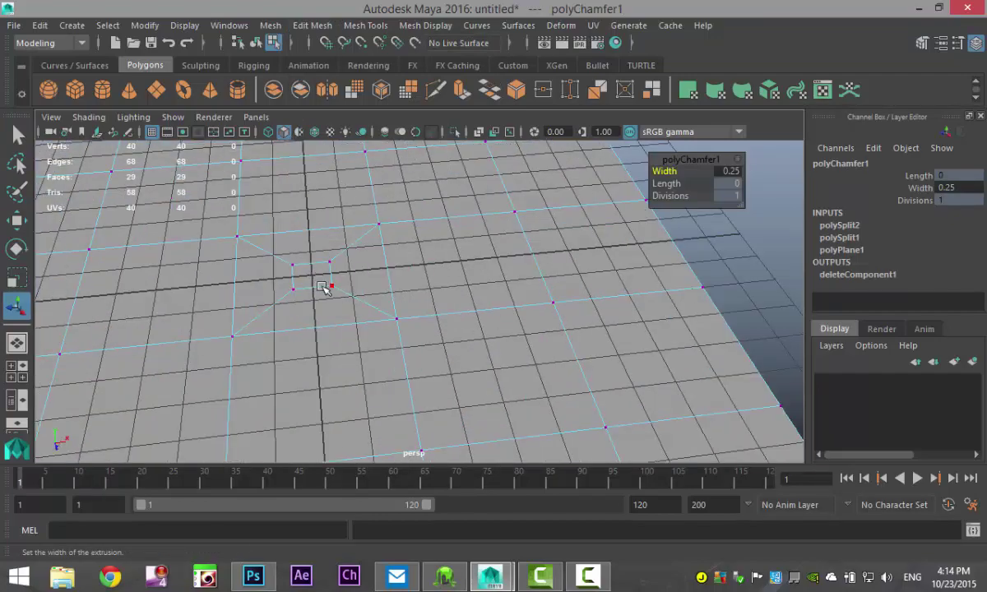
alt+drag(323, 288, 438, 375)
right_drag(415, 311, 422, 175)
Step: Delete the small centre face to open a hole in the plane
click(418, 301)
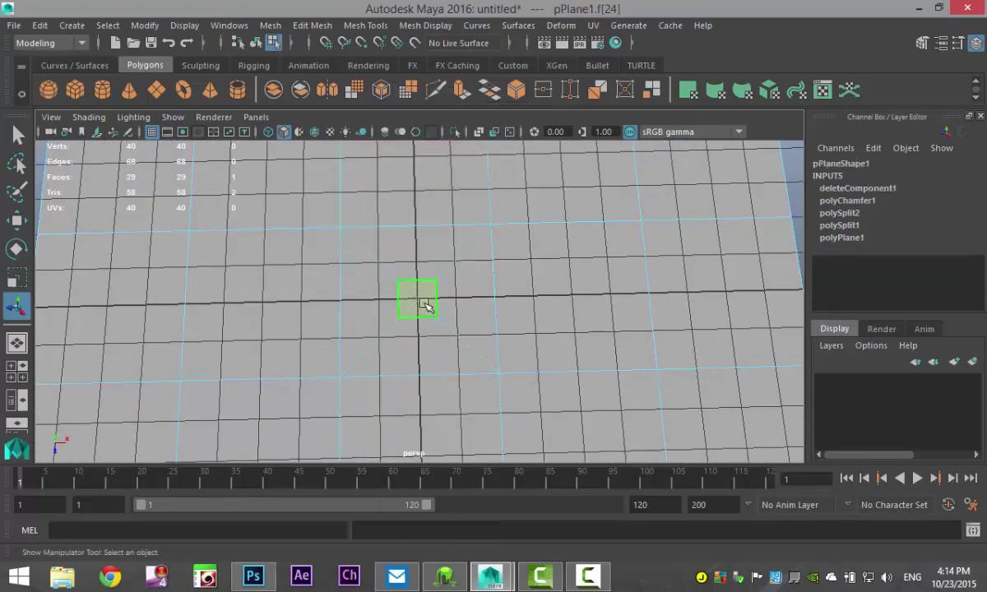
key(Delete)
scroll(537, 279, down, 3)
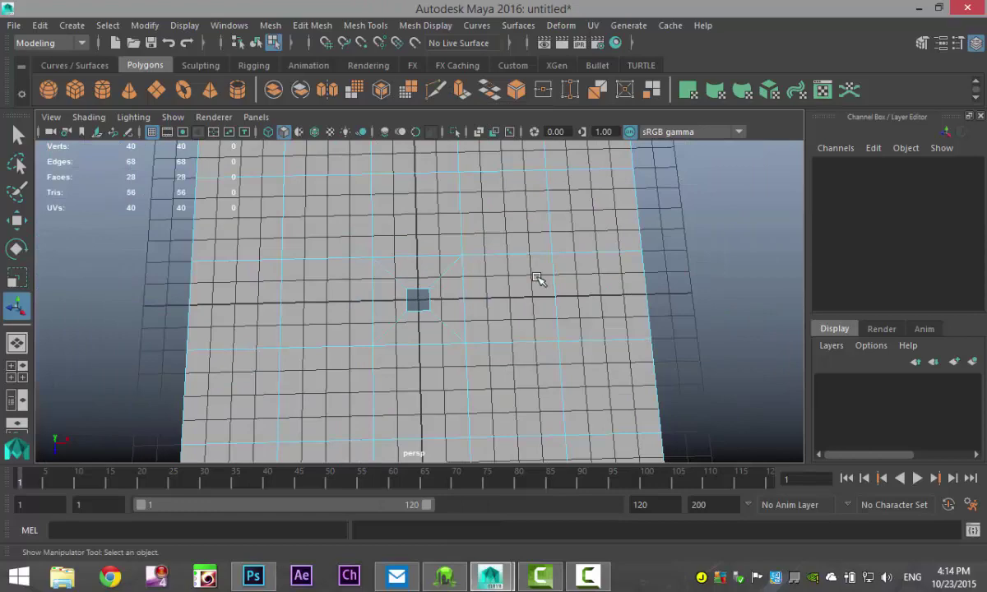
scroll(529, 279, down, 3)
alt+drag(529, 285, 456, 309)
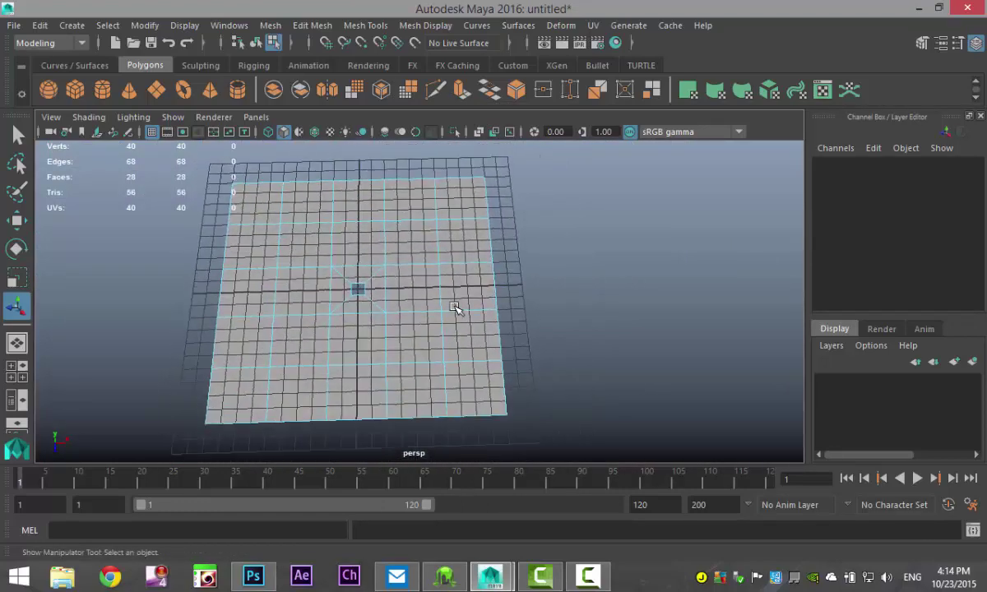
Step: Insert four edge loops: two across the middle and one near each side
click(366, 25)
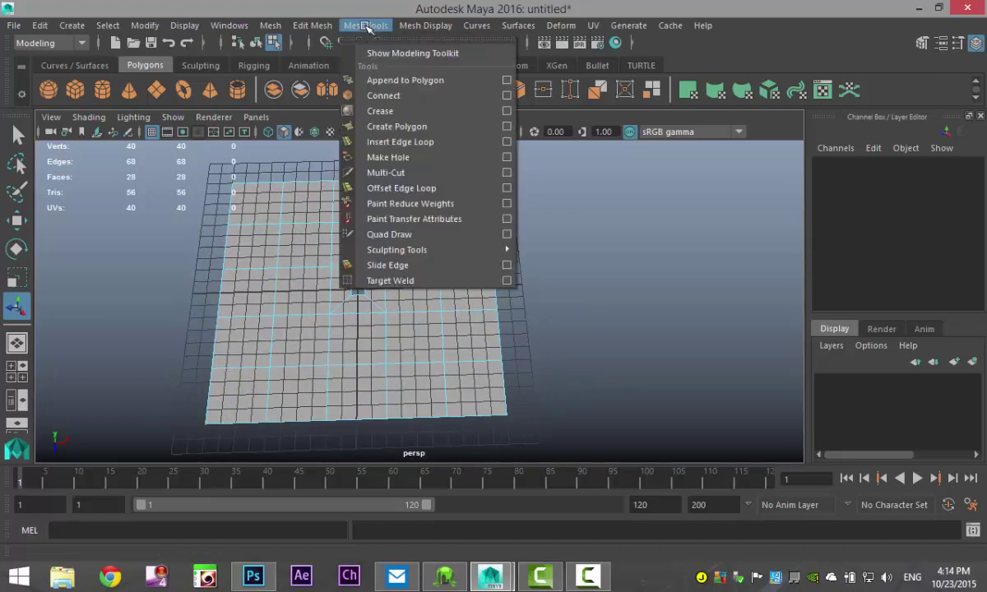
click(431, 144)
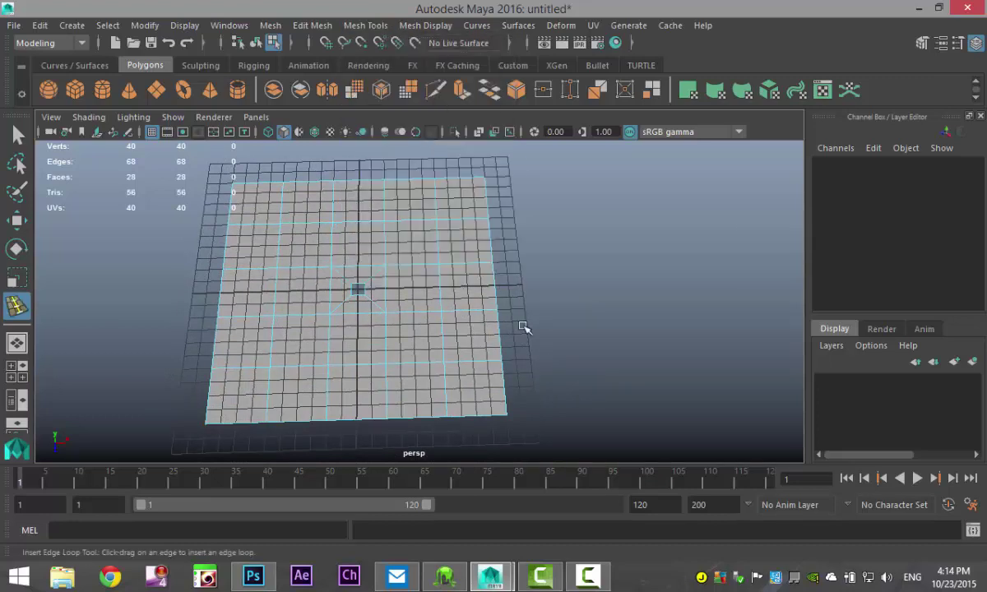
scroll(542, 364, up, 3)
scroll(504, 387, up, 3)
drag(502, 387, 507, 362)
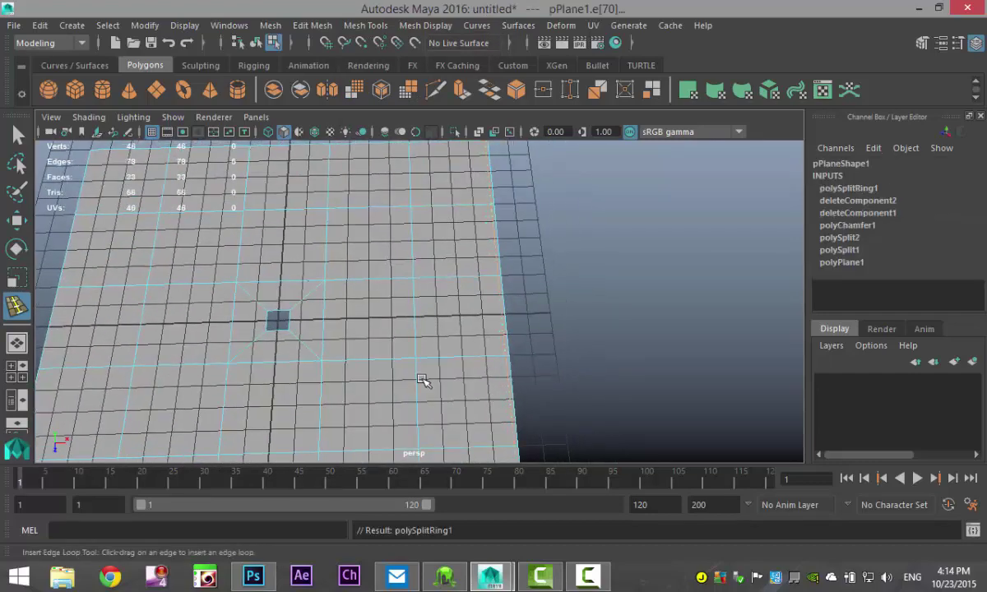
alt+drag(426, 379, 236, 340)
alt+drag(390, 390, 222, 374)
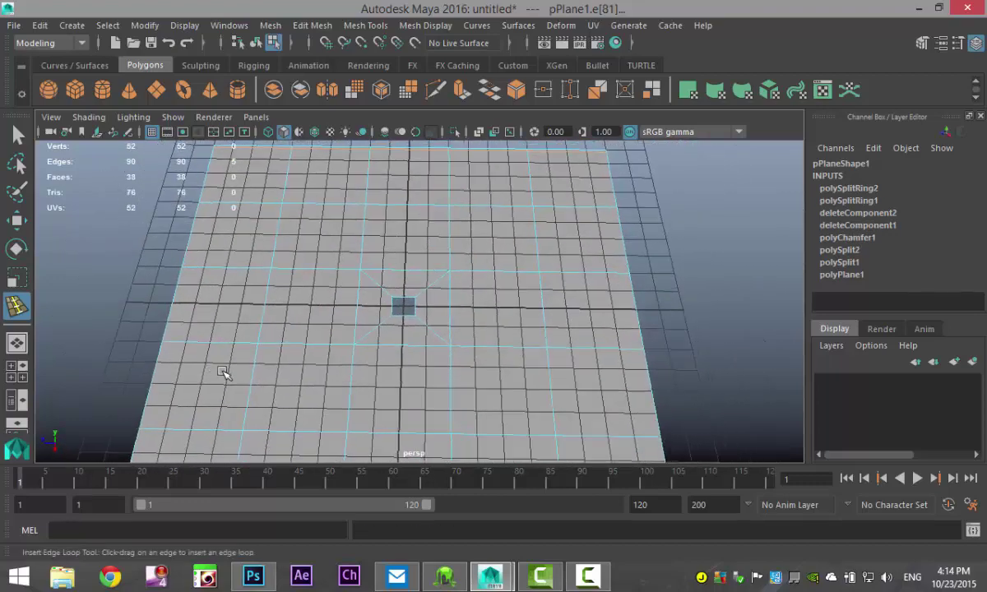
drag(620, 276, 621, 276)
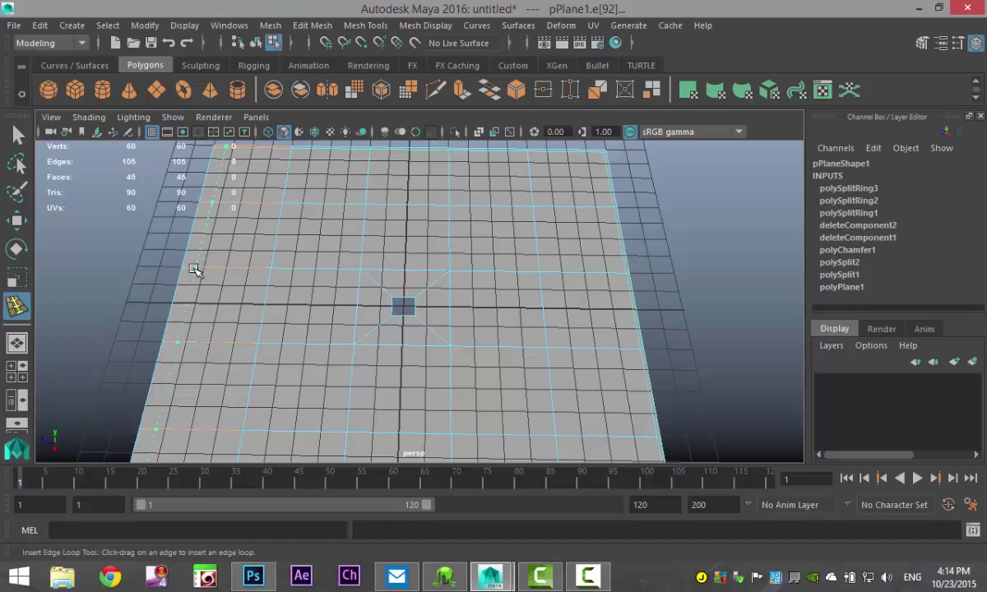
drag(192, 270, 189, 273)
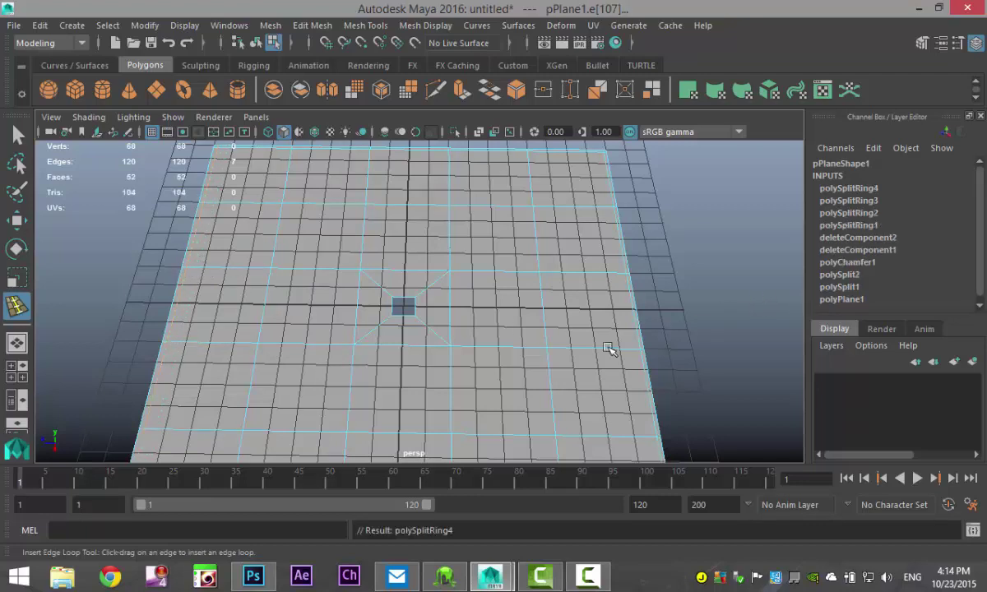
key(q)
alt+drag(560, 239, 549, 280)
Step: Undo the partial smooth and select the whole plane in Object Mode
click(271, 25)
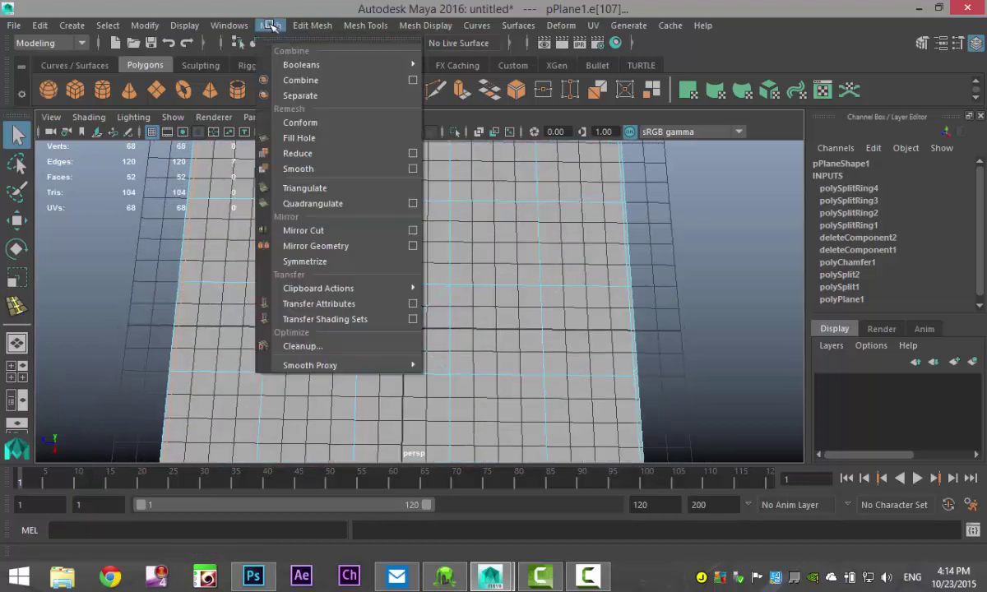
click(330, 169)
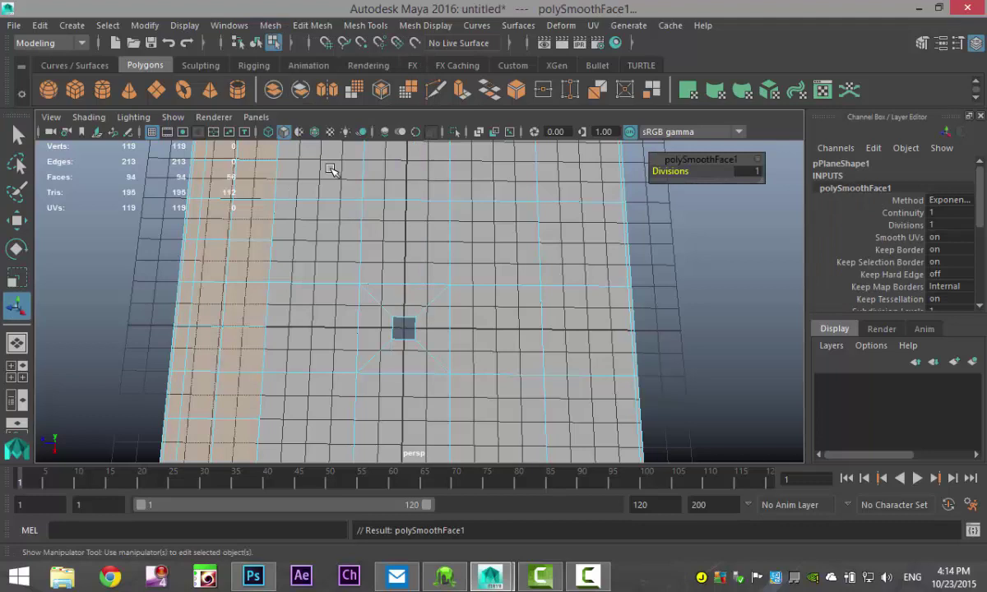
key(ctrl+z)
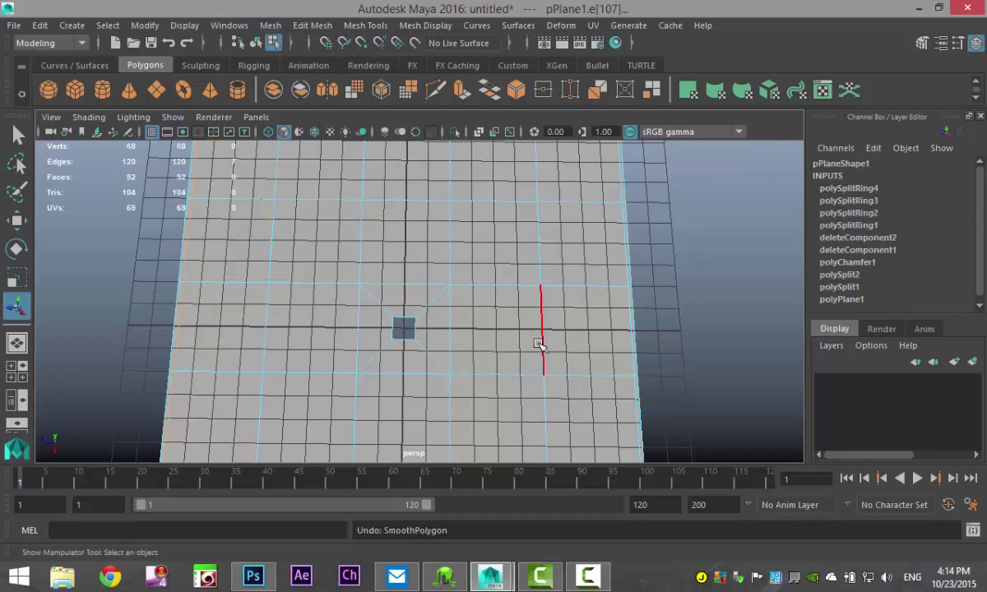
right_drag(494, 254, 496, 109)
click(592, 247)
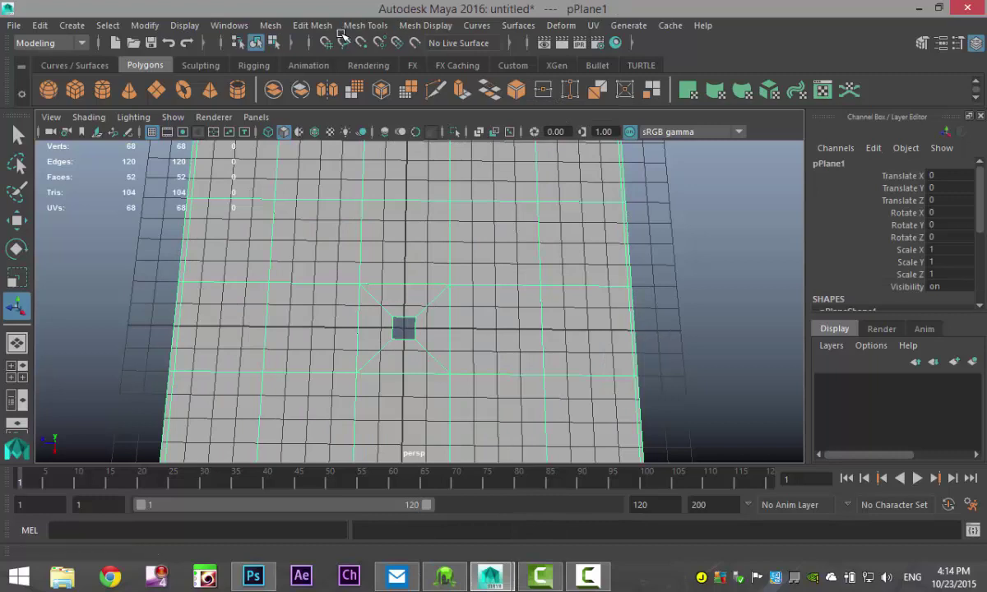
Step: Apply Mesh > Smooth to the plane twice, then deselect it
click(259, 25)
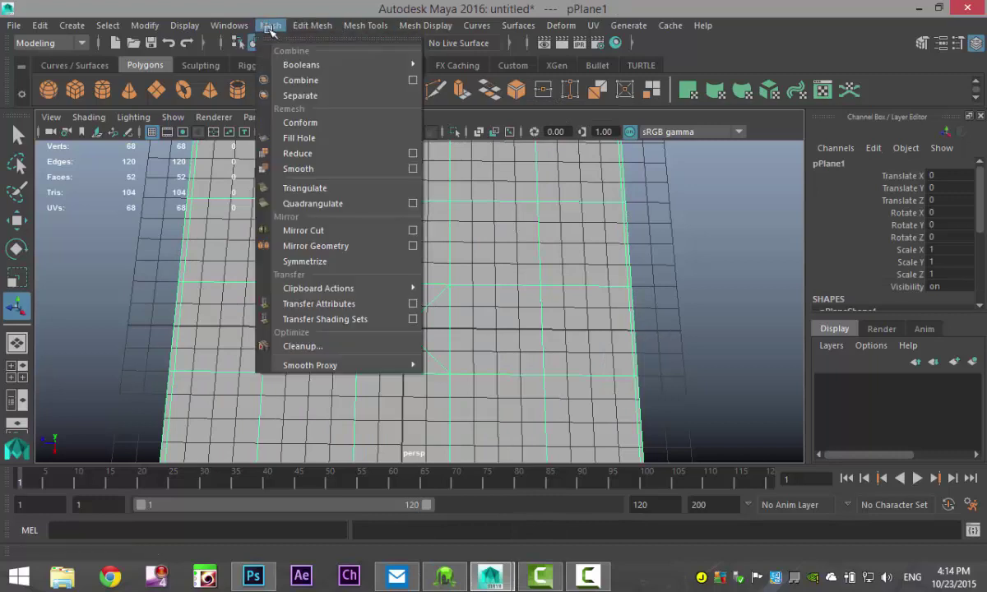
click(316, 170)
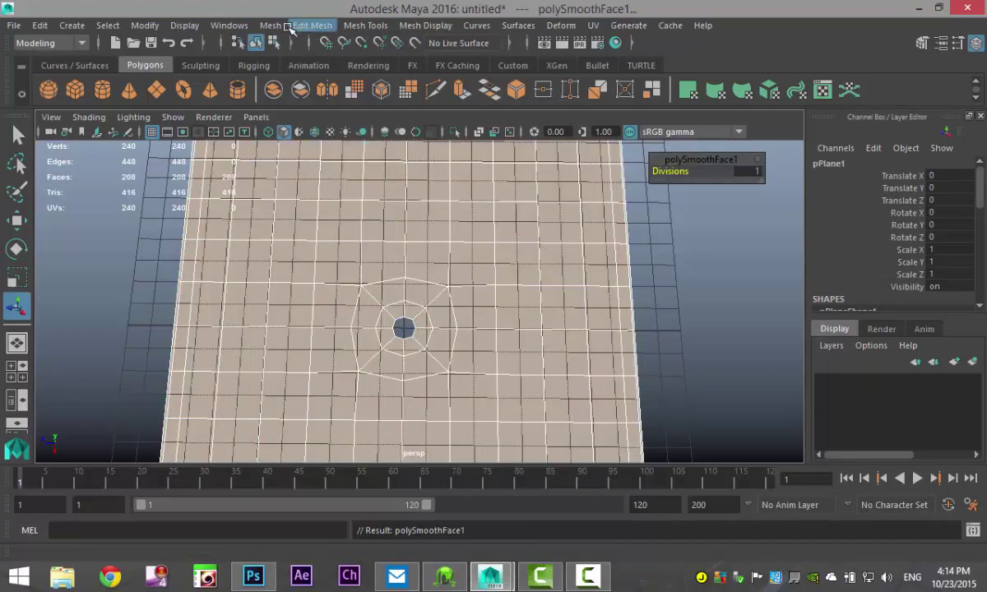
click(271, 25)
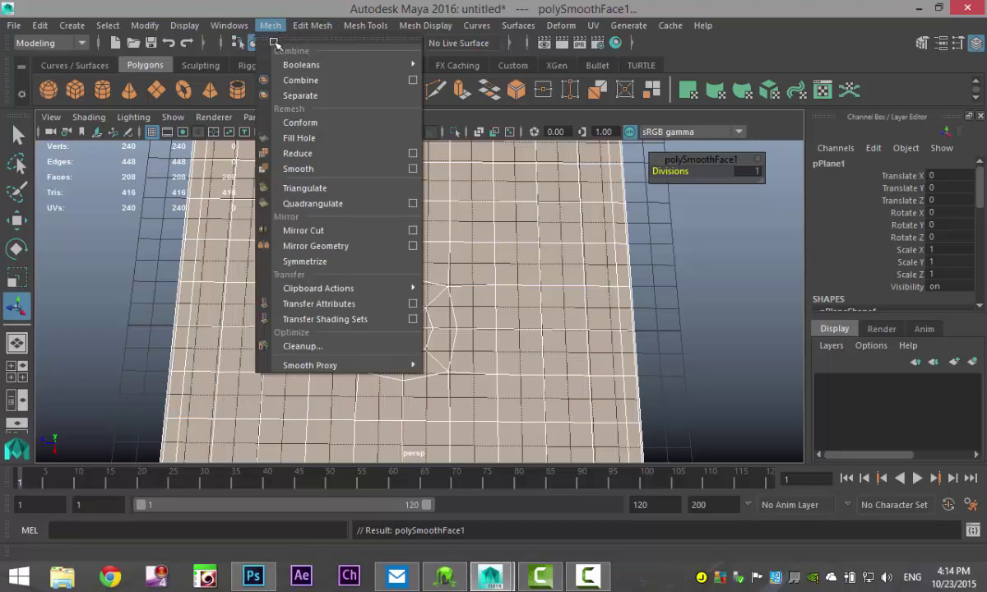
click(316, 168)
click(719, 305)
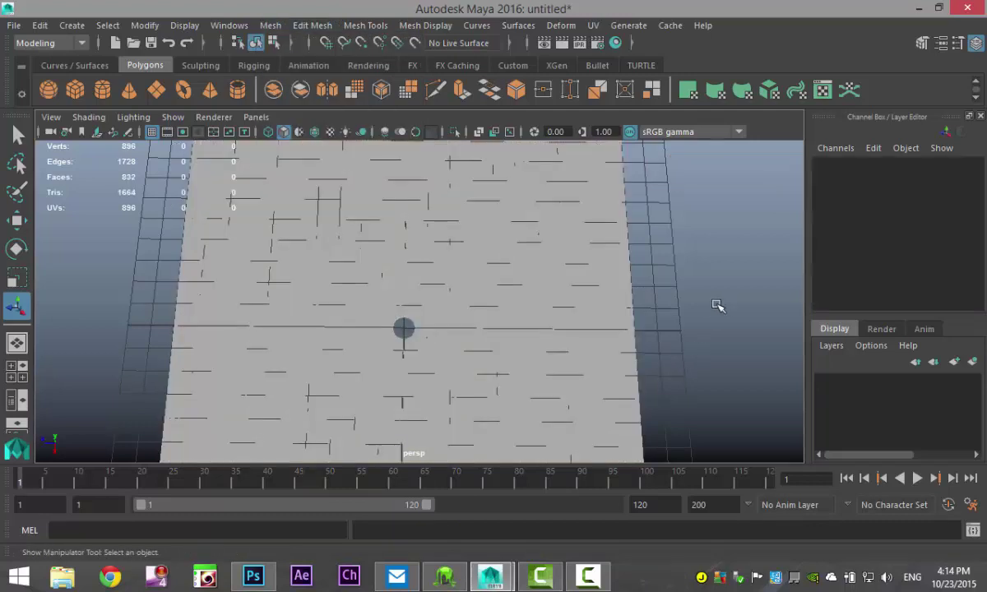
Step: Switch to the top view and zoom in and out on the round centre hole
click(17, 369)
key(space)
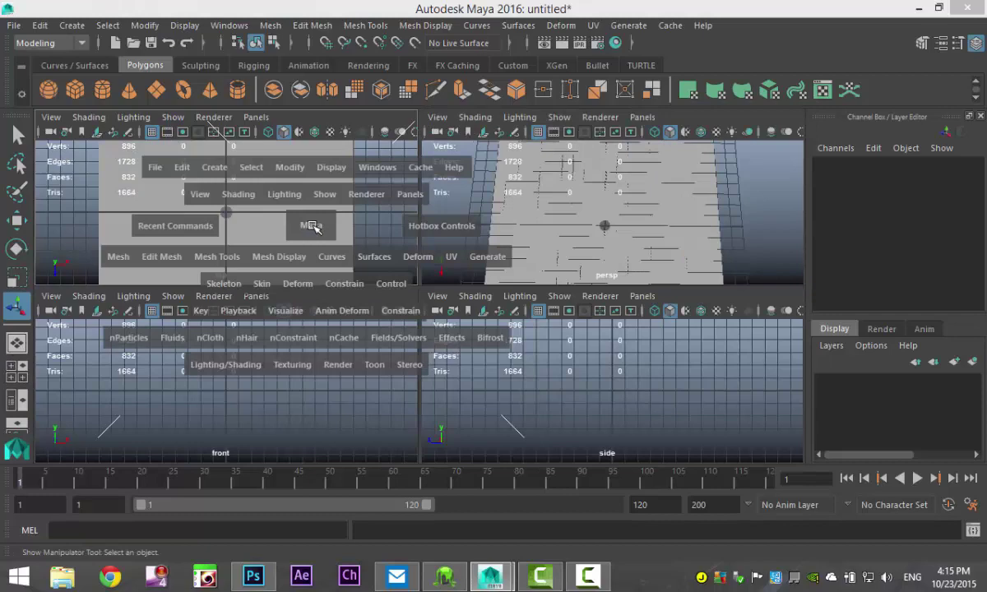
scroll(386, 341, up, 5)
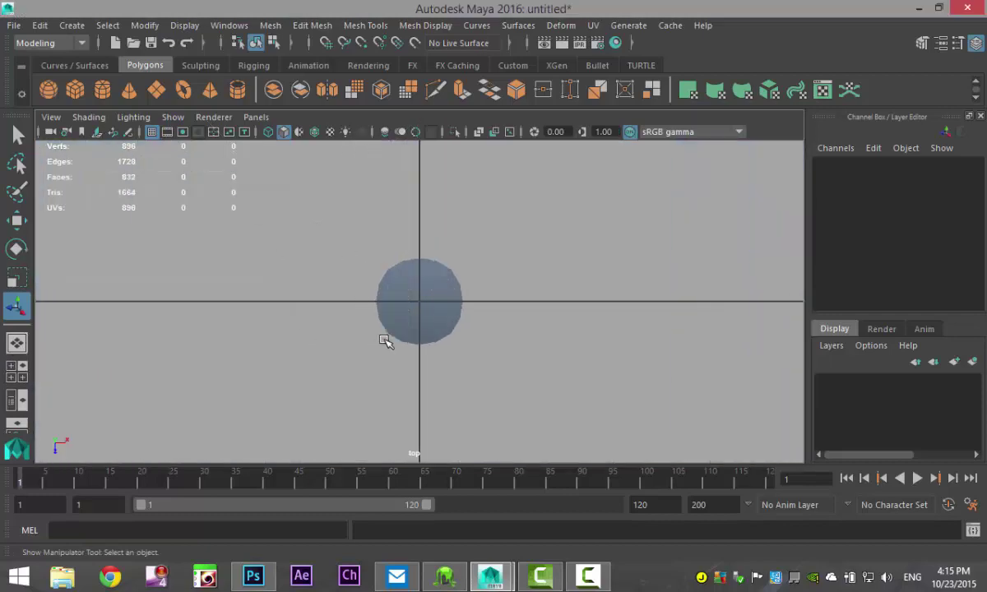
scroll(386, 342, down, 10)
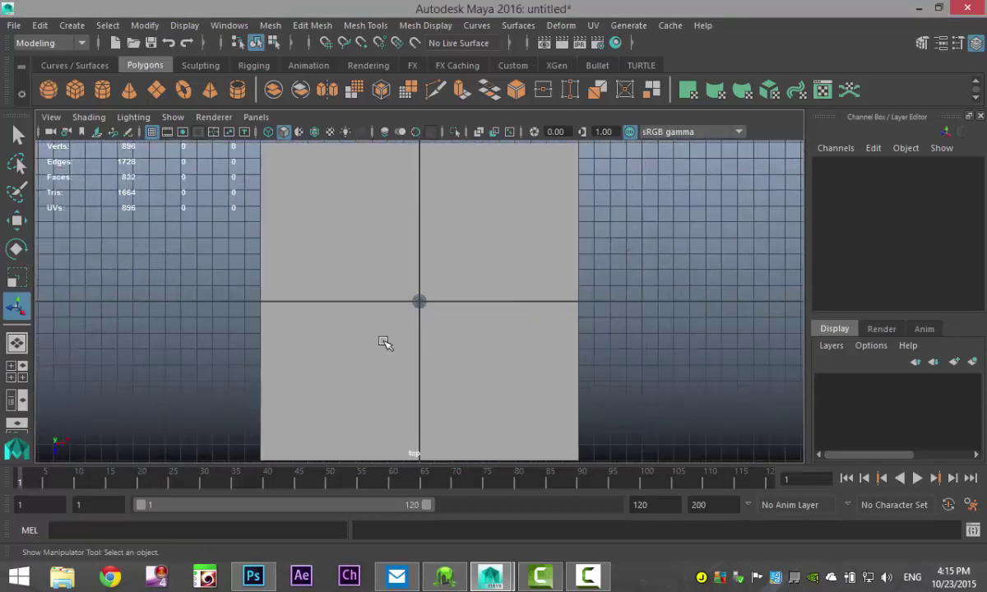
scroll(385, 343, down, 4)
scroll(385, 344, up, 4)
scroll(383, 345, down, 2)
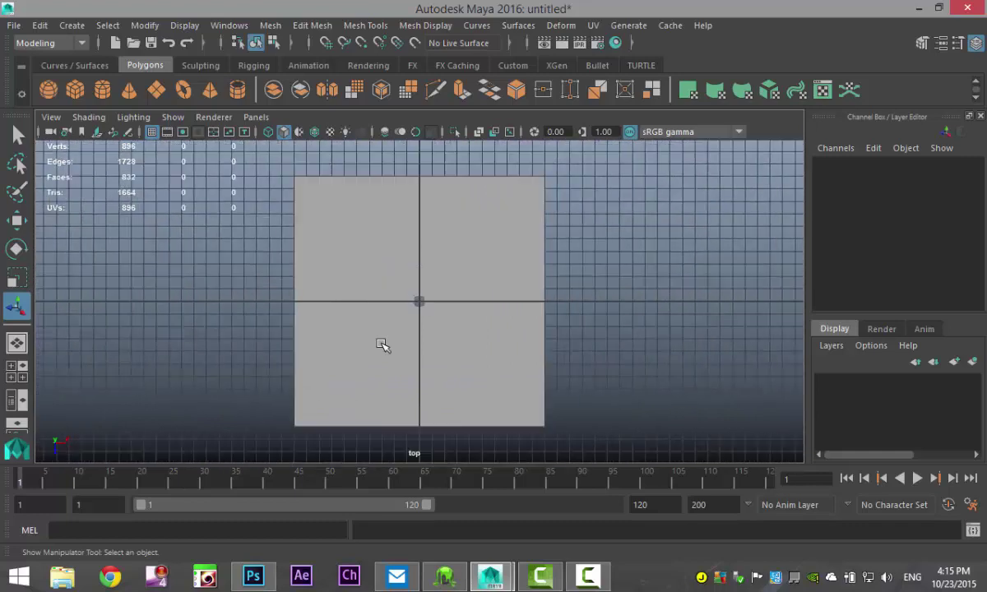
scroll(383, 345, up, 5)
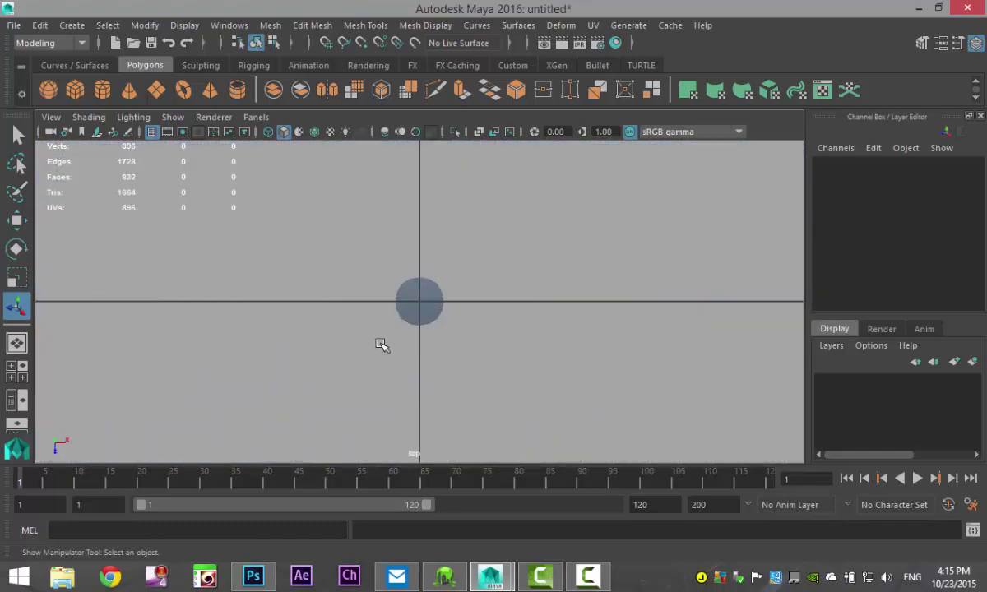